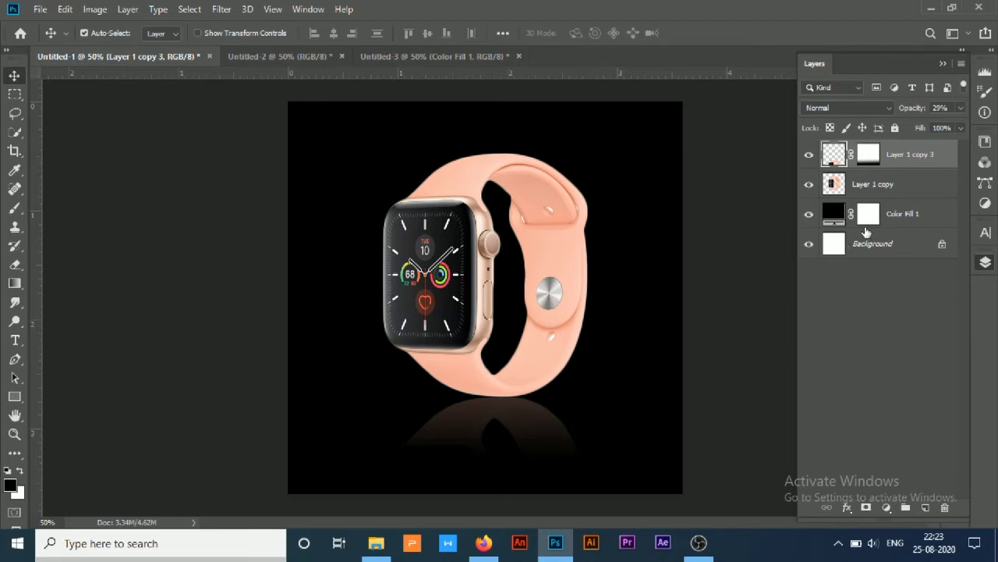
# Hide the Layer 1 copy 3 reflection so only the peach watch shows on black.
pyautogui.click(897, 226)
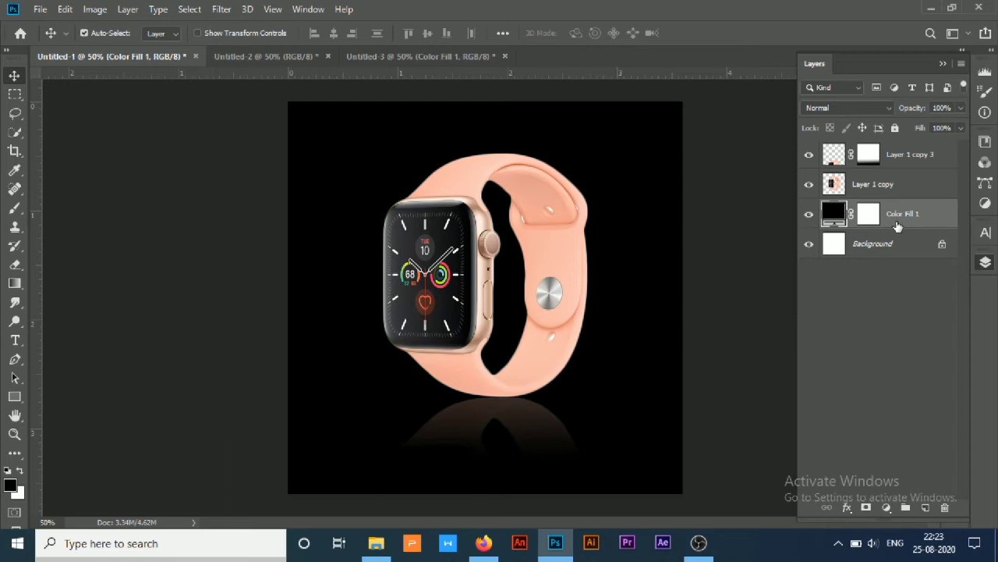
pyautogui.click(877, 192)
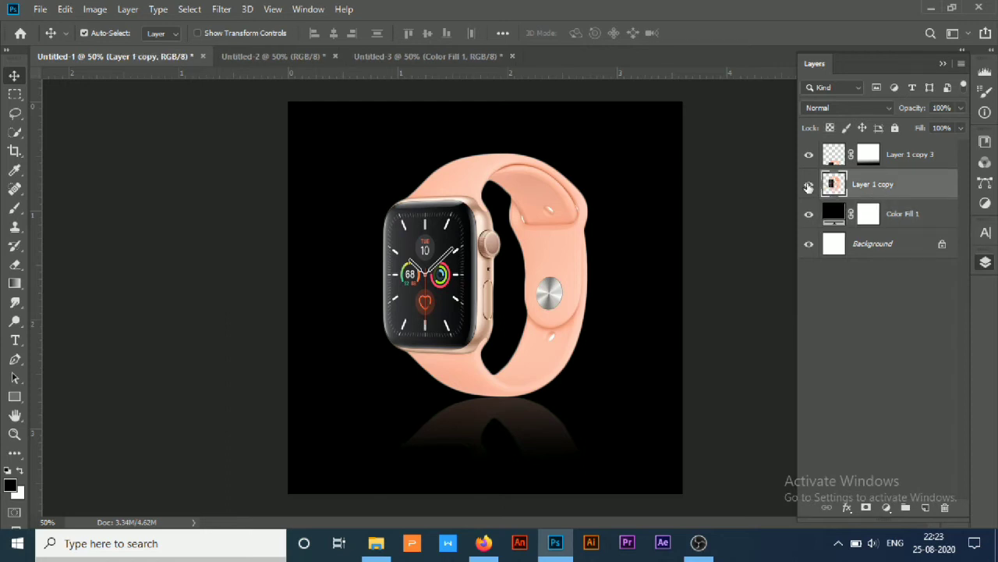
pyautogui.click(808, 154)
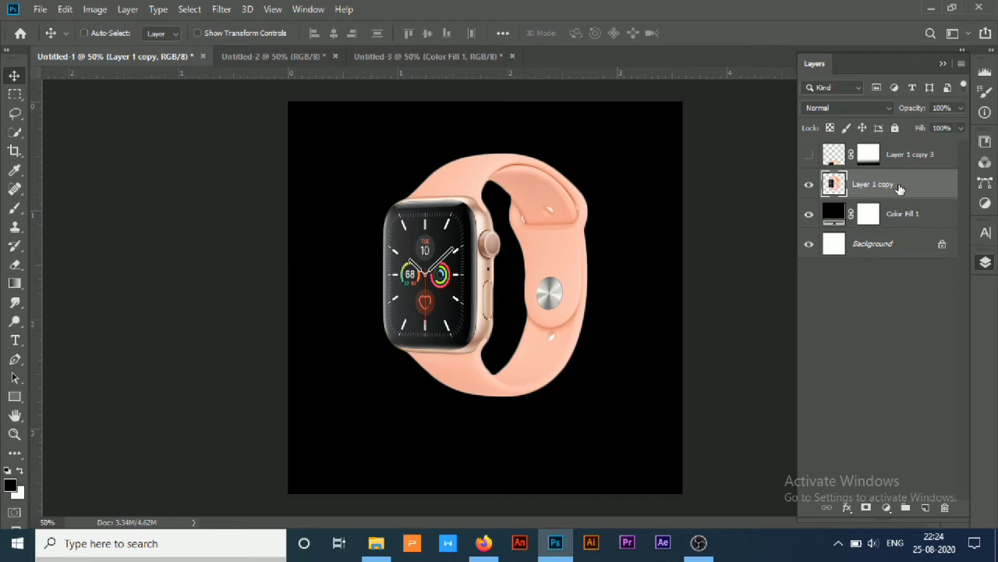
# Duplicate the watch layer and drag the copy aside.
pyautogui.hotkey('ctrl', 'j')
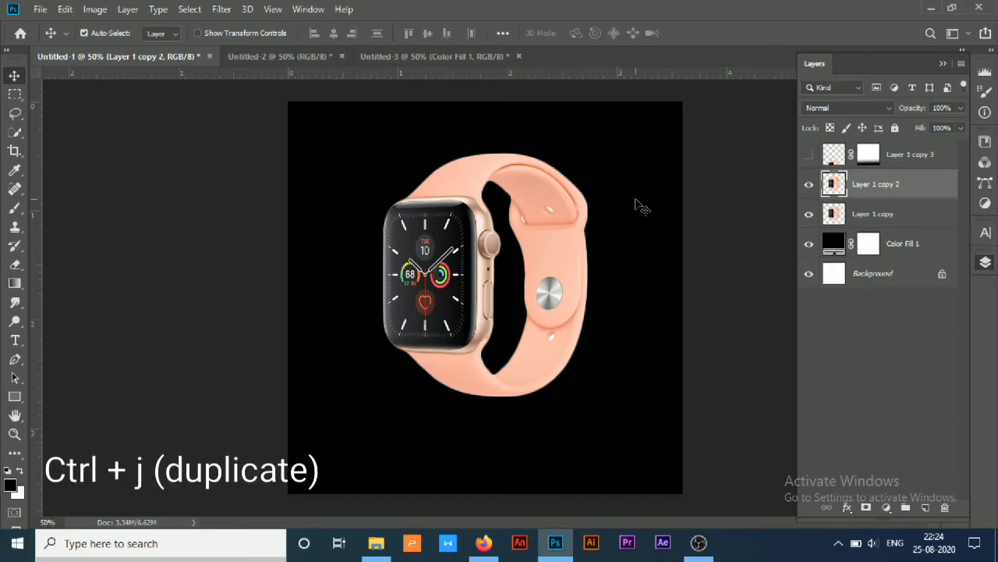
pyautogui.moveTo(459, 283)
pyautogui.mouseDown()
pyautogui.moveTo(466, 472)
pyautogui.moveTo(485, 439)
pyautogui.moveTo(494, 289)
pyautogui.moveTo(565, 259)
pyautogui.moveTo(567, 243)
pyautogui.mouseUp()
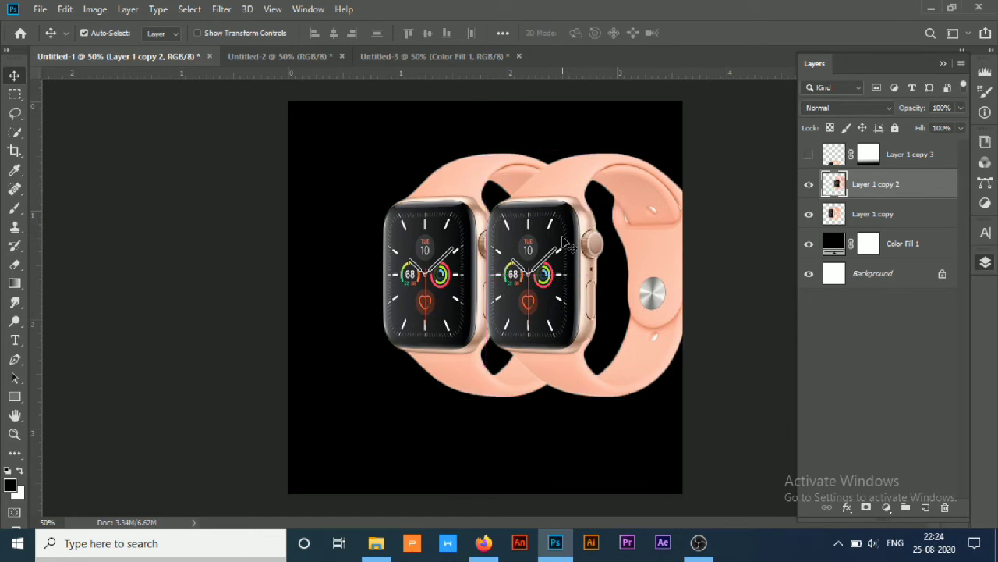
pyautogui.press('ctrl')
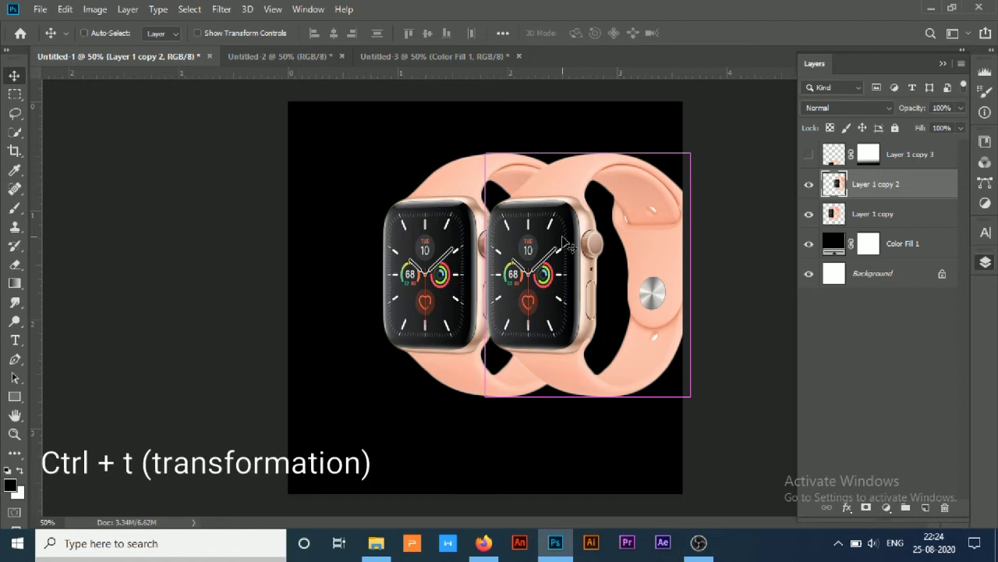
# Flip the duplicate vertically and place it directly beneath the original watch.
pyautogui.hotkey('ctrl', 't')
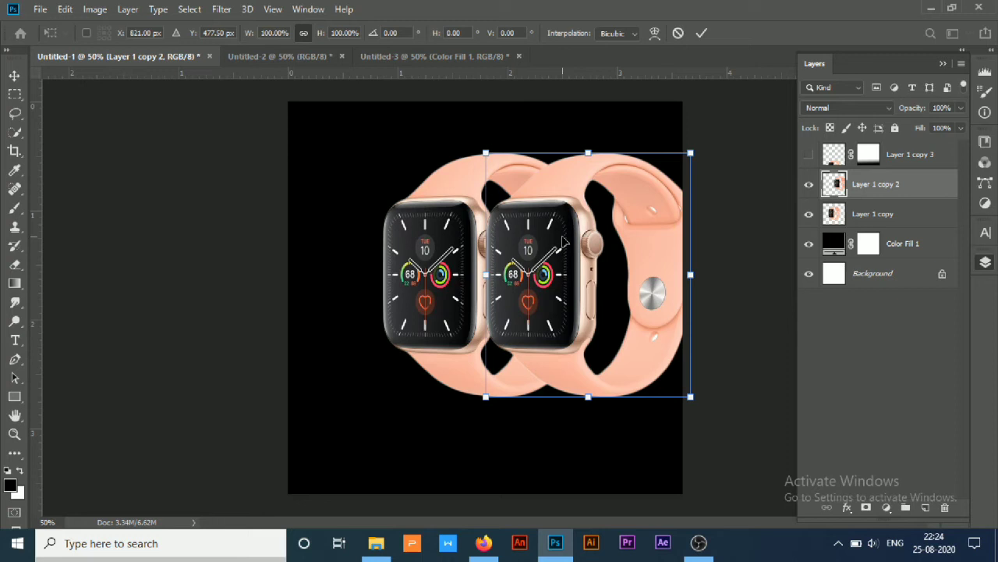
pyautogui.rightClick(585, 241)
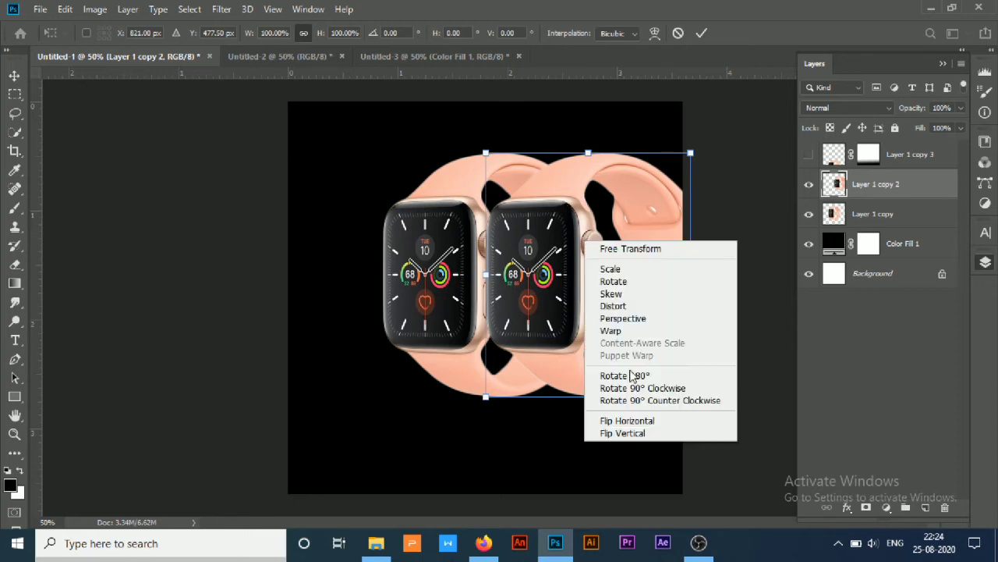
pyautogui.click(644, 433)
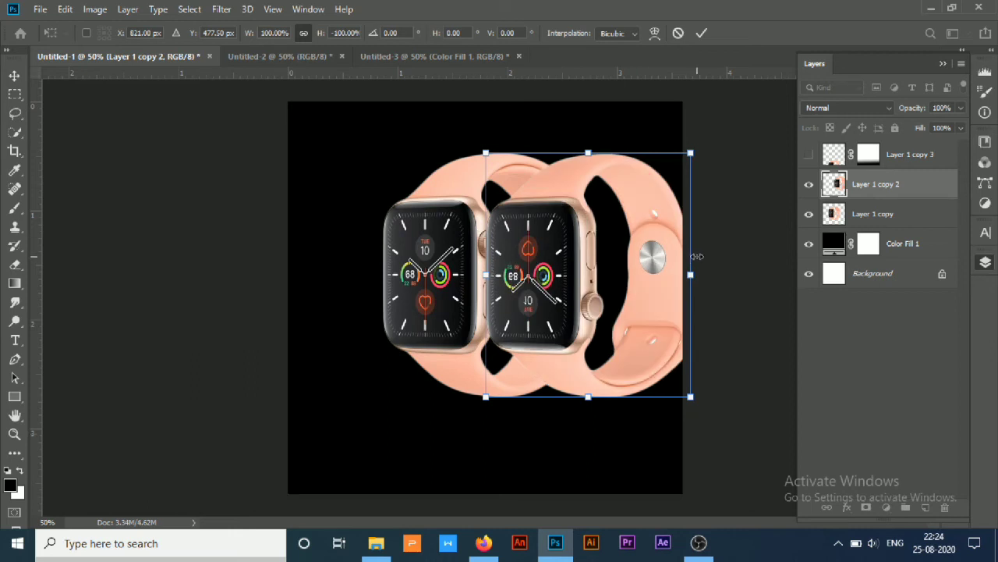
pyautogui.press('Return')
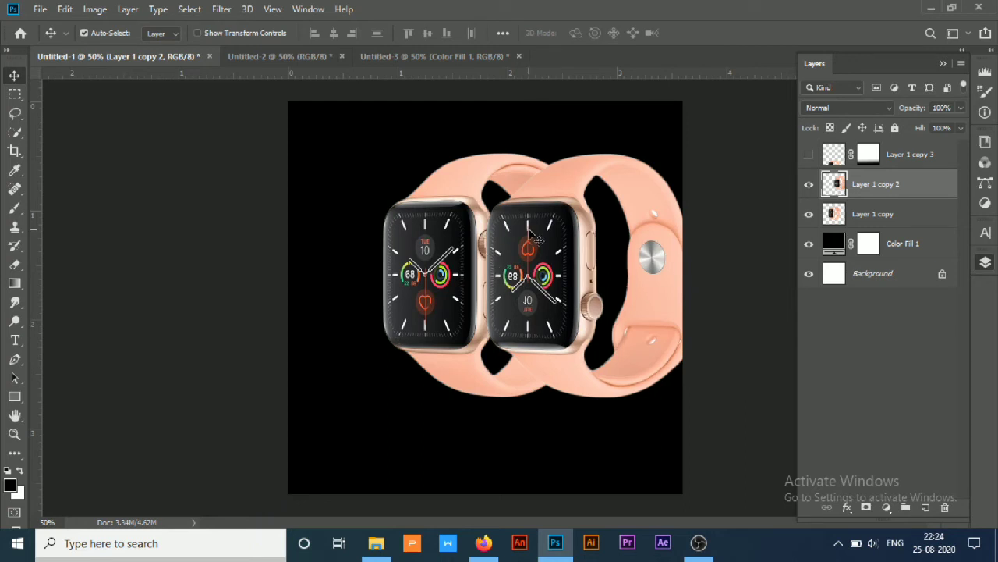
pyautogui.moveTo(530, 231)
pyautogui.mouseDown()
pyautogui.moveTo(460, 480)
pyautogui.moveTo(460, 441)
pyautogui.mouseUp()
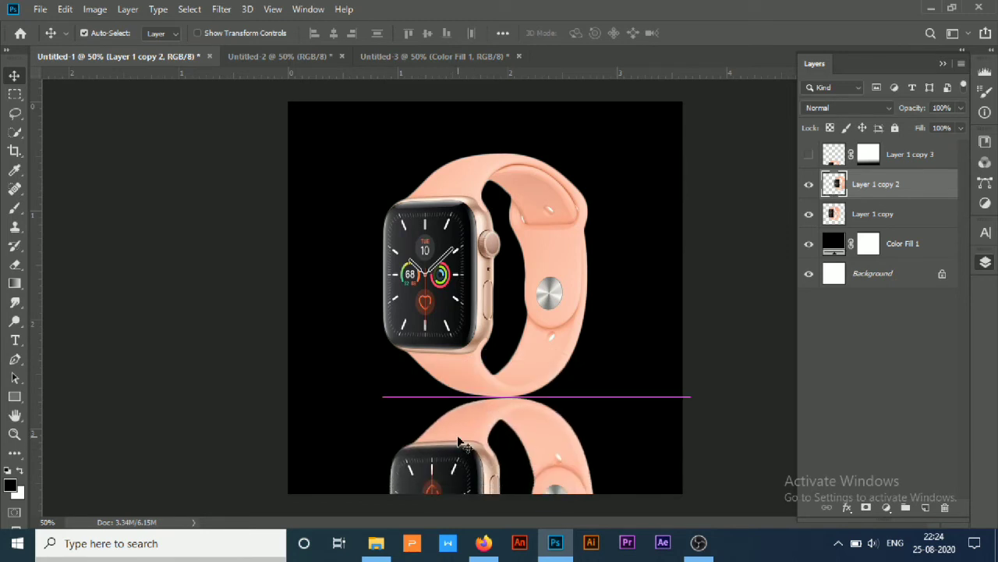
# Nudge Layer 1 copy 2 right and up under the watch, then add a layer mask.
pyautogui.press('Right')
pyautogui.press('Right')
pyautogui.press('Right')
pyautogui.press('Up')
pyautogui.press('Up')
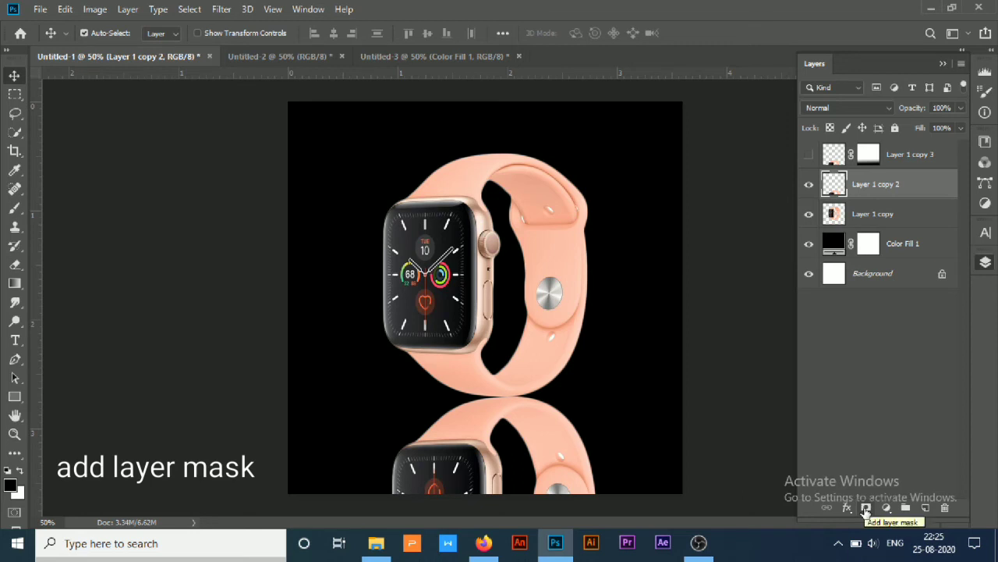
pyautogui.click(866, 509)
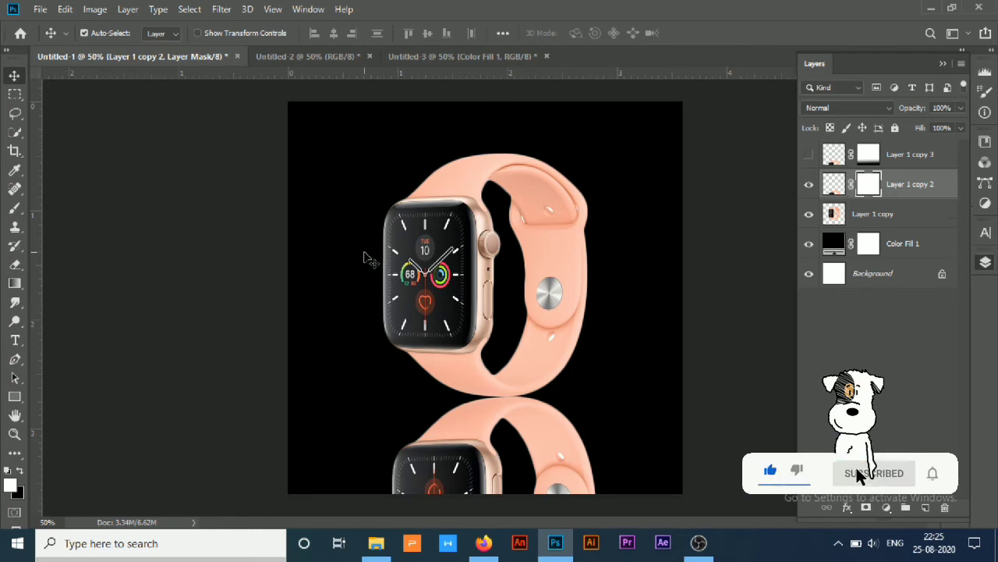
# Set the Gradient tool to the white-to-black Foreground to Background gradient.
pyautogui.click(17, 285)
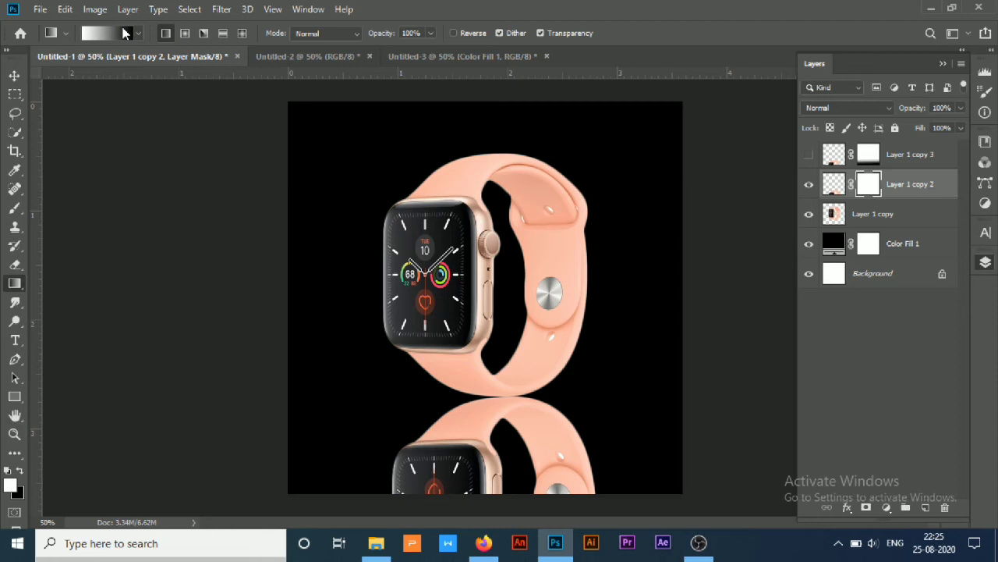
pyautogui.click(123, 32)
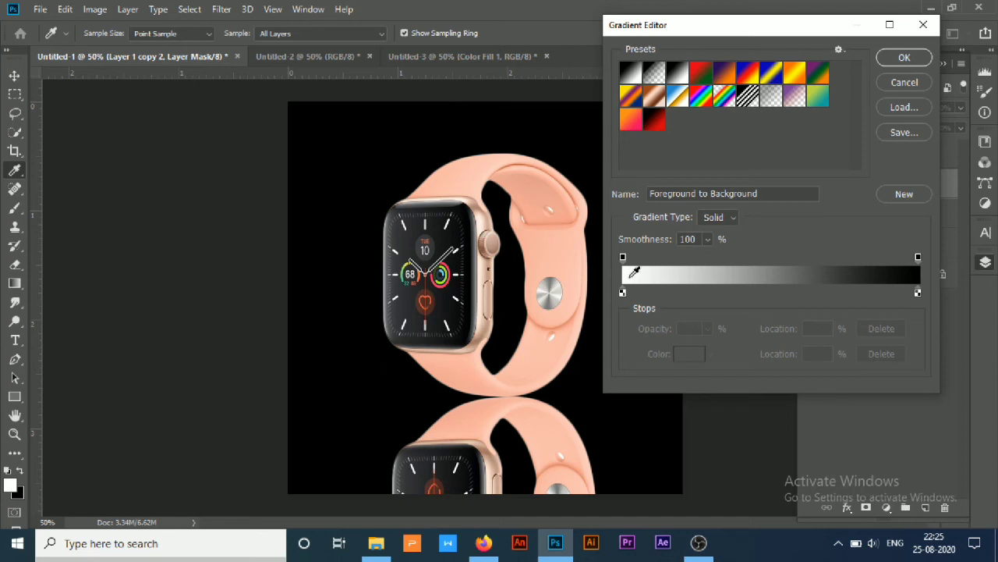
pyautogui.click(908, 60)
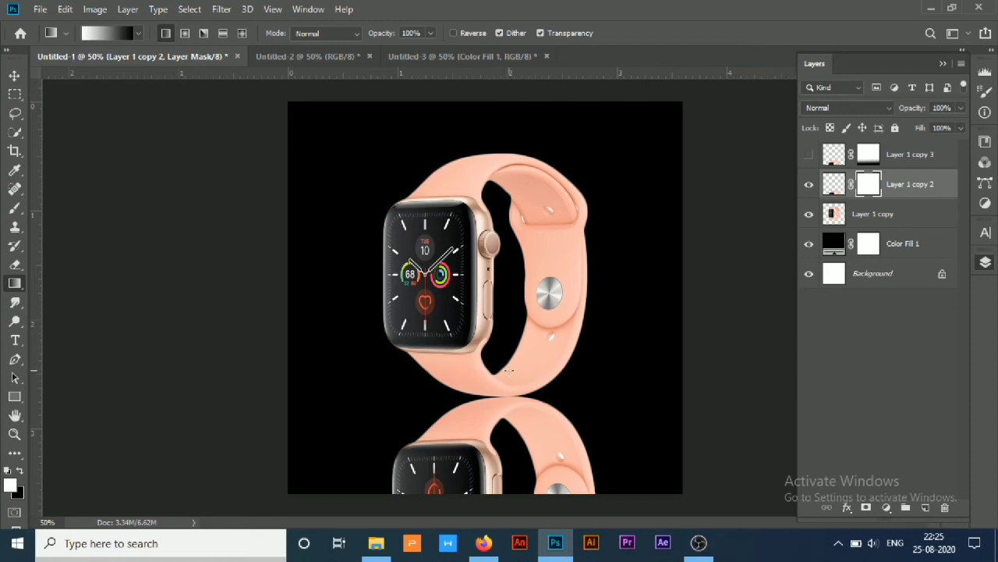
# Fade the reflection downward with a vertical mask gradient and lower the layer's opacity.
pyautogui.moveTo(507, 371); pyautogui.dragTo(505, 480)
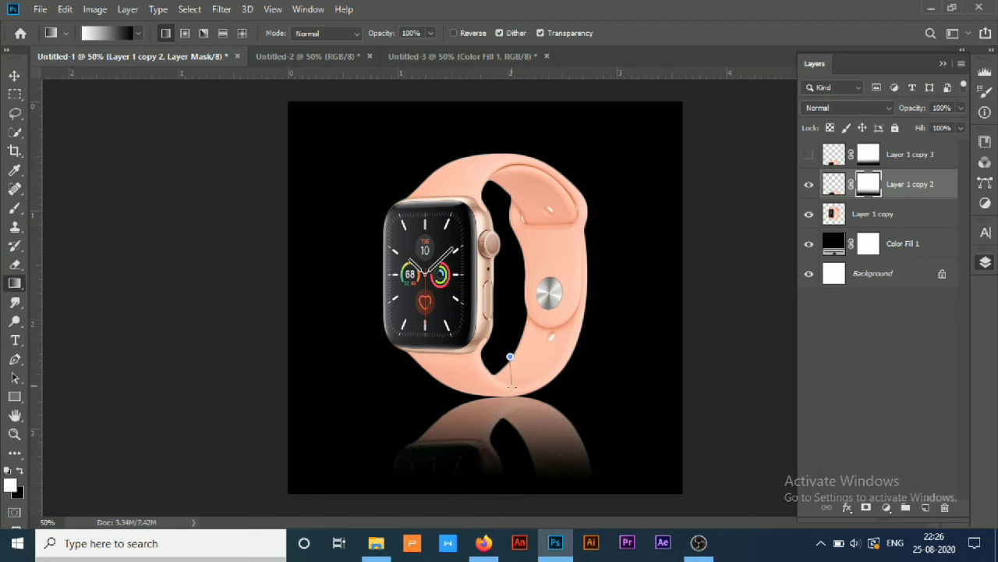
pyautogui.moveTo(510, 357); pyautogui.dragTo(509, 446)
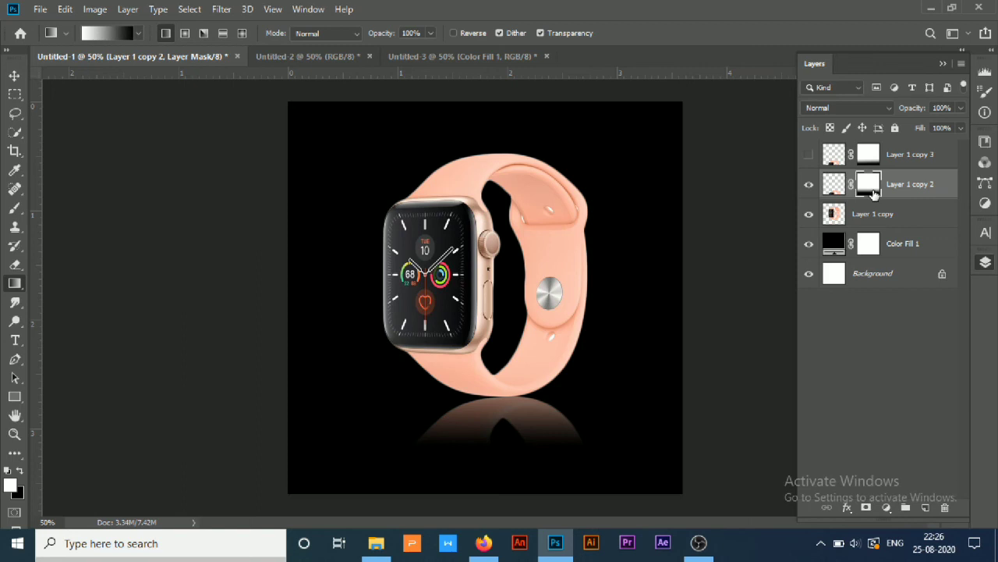
pyautogui.moveTo(924, 113); pyautogui.dragTo(919, 113)
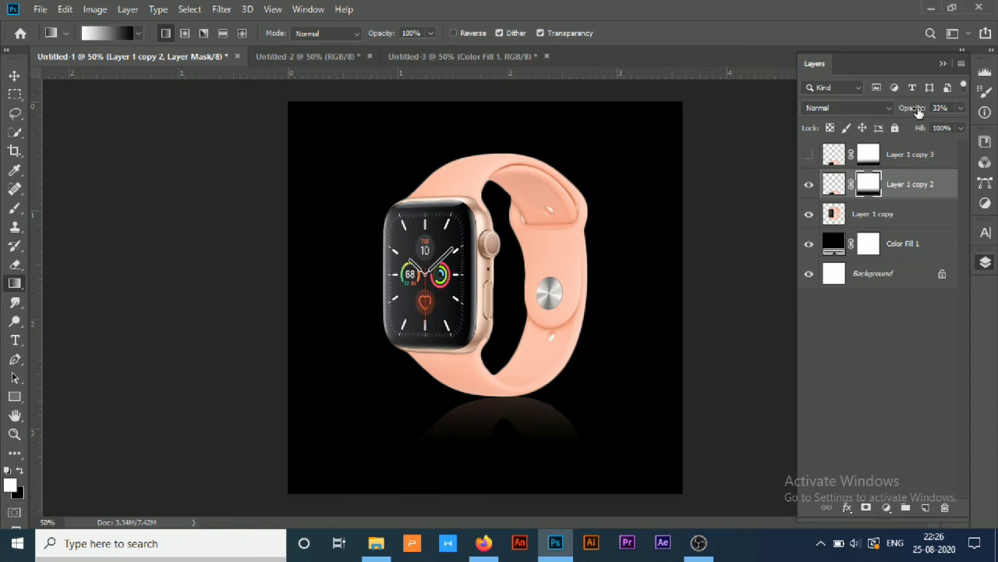
# Adjust the reflection layer's opacity to 40%.
pyautogui.moveTo(919, 113); pyautogui.dragTo(923, 113)
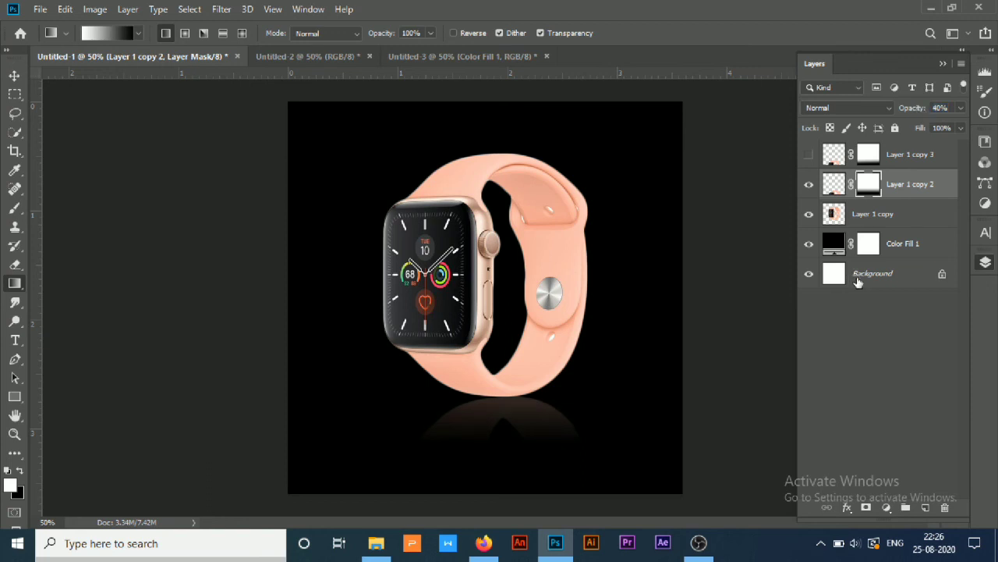